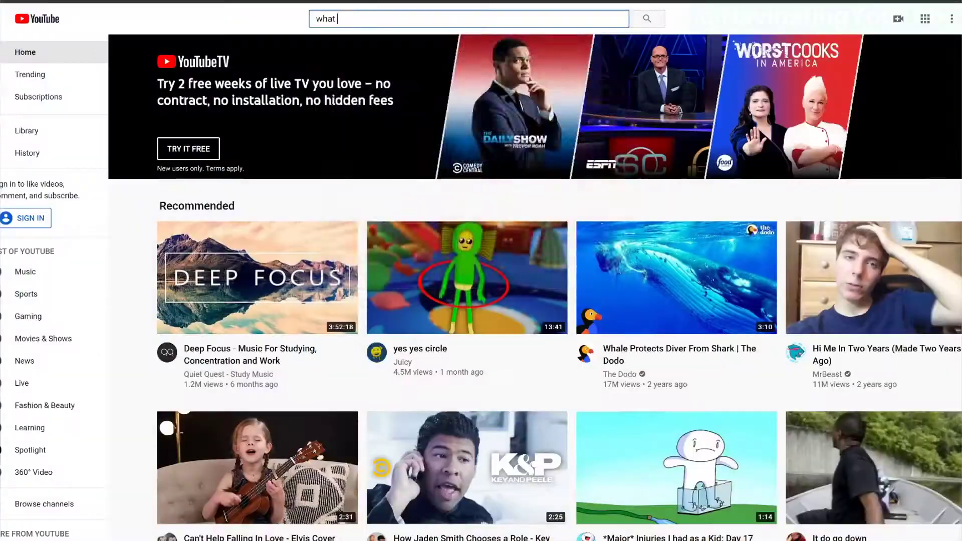
- Search YouTube for "what is seo"
text(is seo)
click(348, 57)
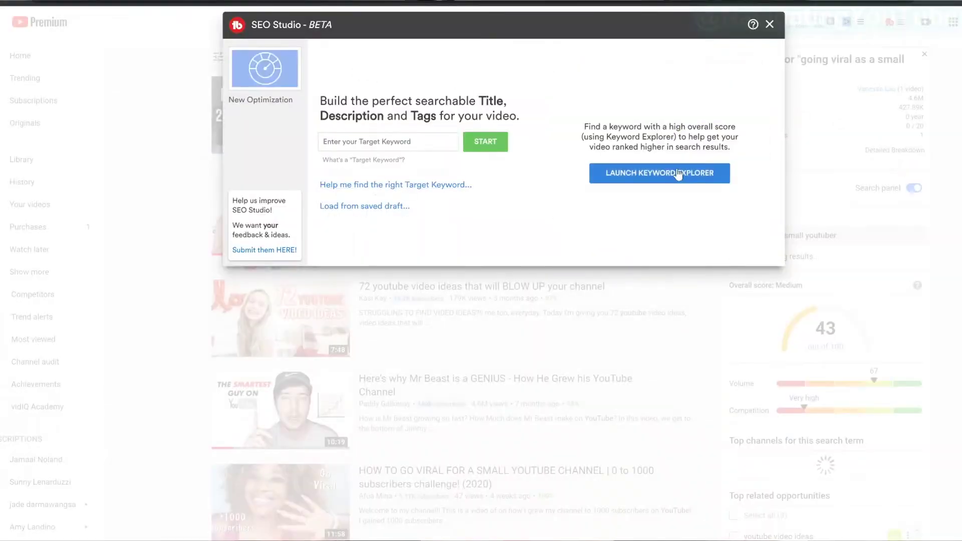
- Set the SEO Studio title to "youtube seo for small youtubers: How I optimize my title, tags, and description to rank in search"
click(678, 173)
text(youtube seo for small youtubers: How I optimize my title, tags, and description to rank in searcg)
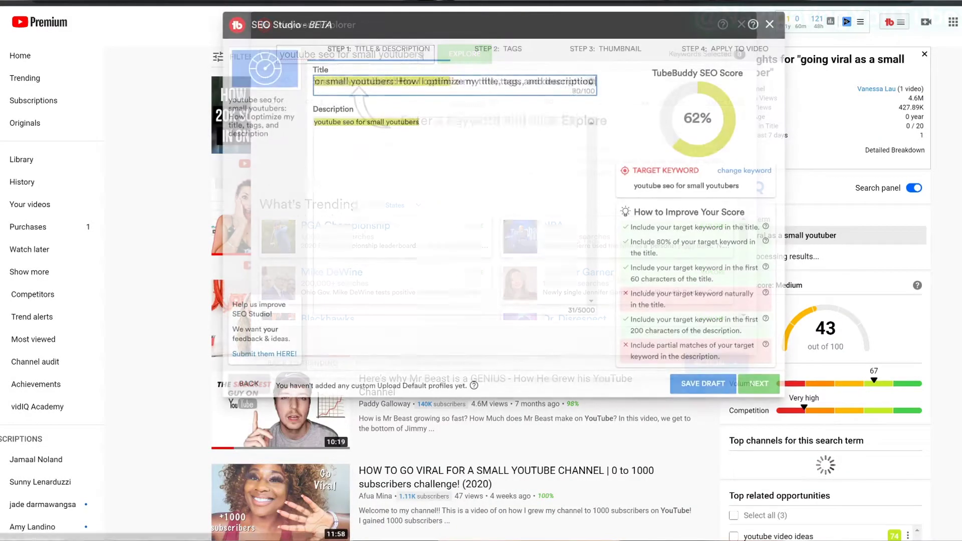
key(BackSpace)
text(h)
- Begin the description with "Today we are talking about youtube seo for a small" and start entering another YouTube tag
key(Tab)
text(Today we are talk)
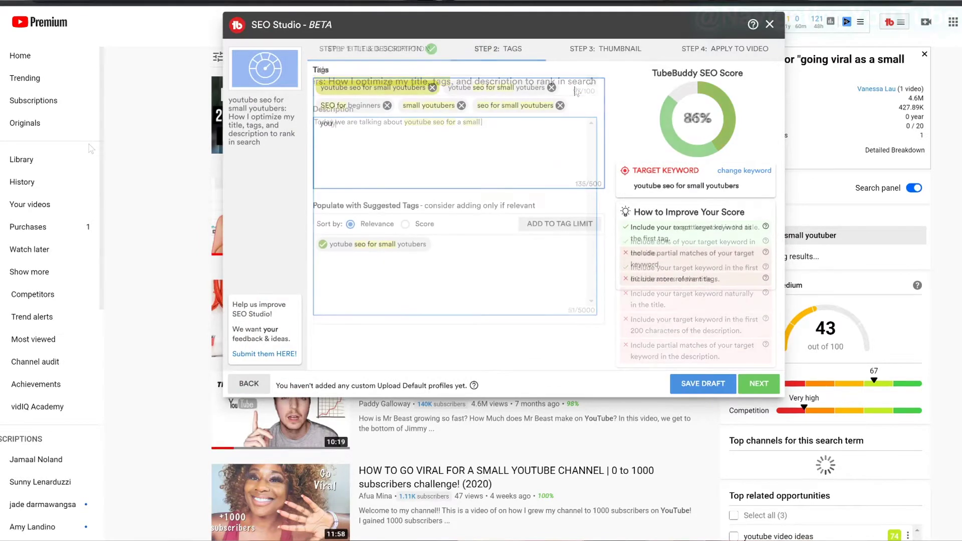
text(youtu)
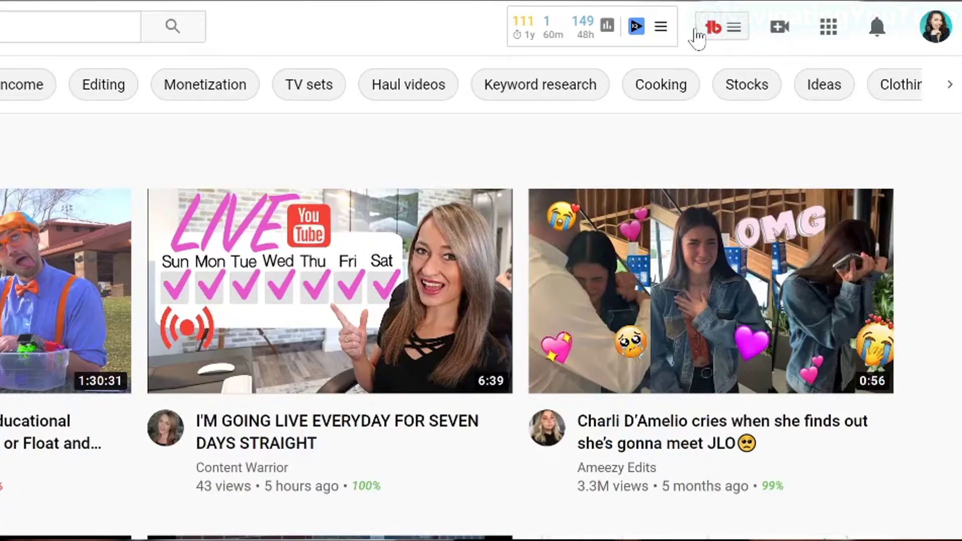
- Explore the keyword "search engine optimization tutorial for beginners" in TubeBuddy's Keyword Explorer
click(709, 37)
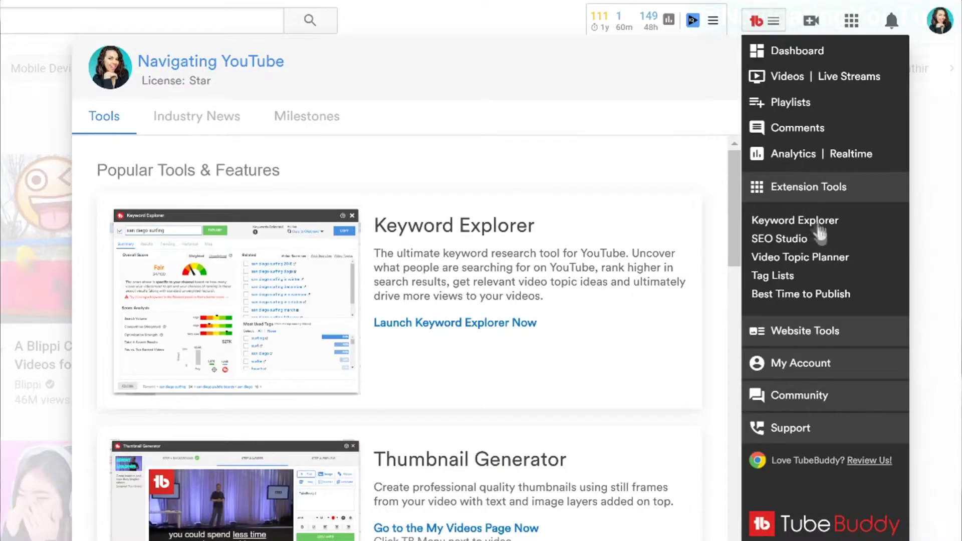
click(820, 221)
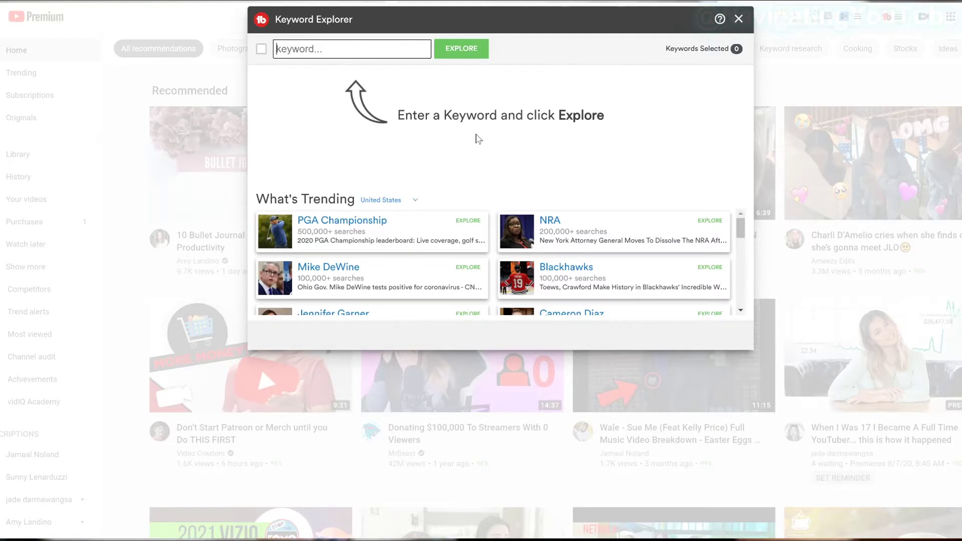
text(search en)
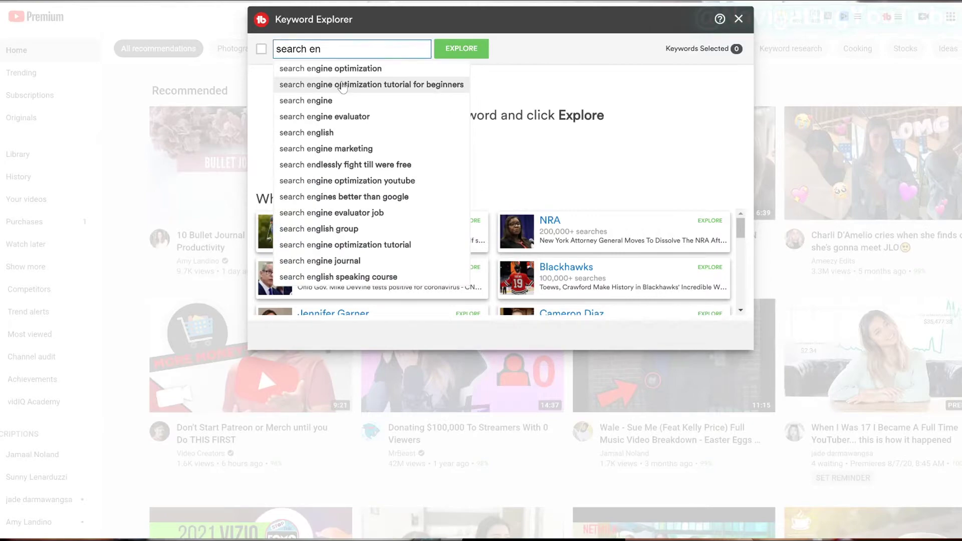
click(342, 86)
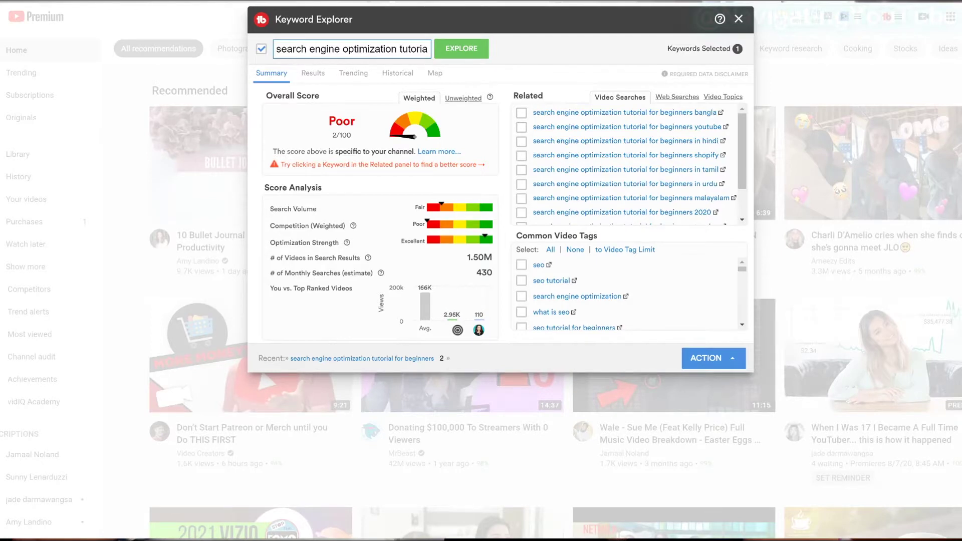
- Optimize the keyword in SEO Studio with the title "best search engine optimization tutorial for beginners I How TO Rank As A Small Channel"
click(727, 358)
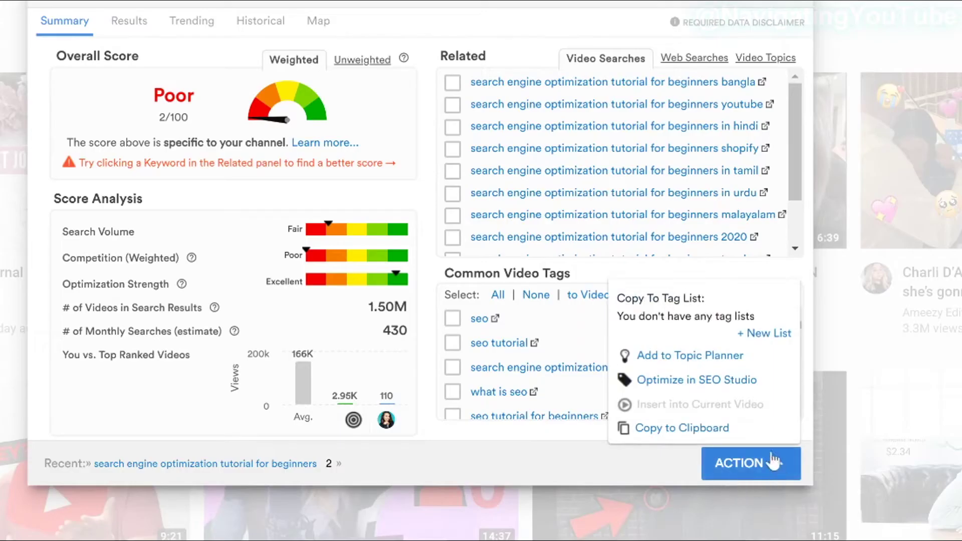
click(711, 380)
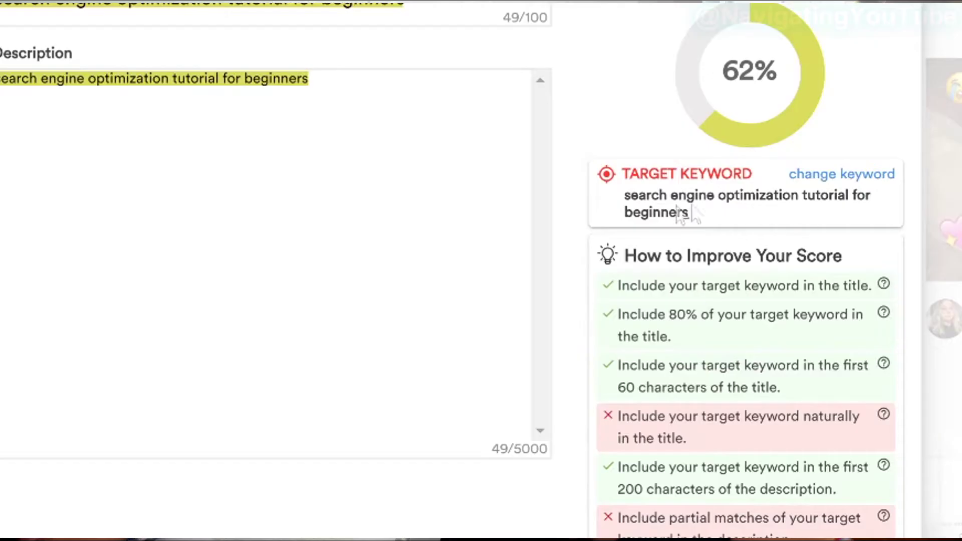
drag(662, 185, 617, 258)
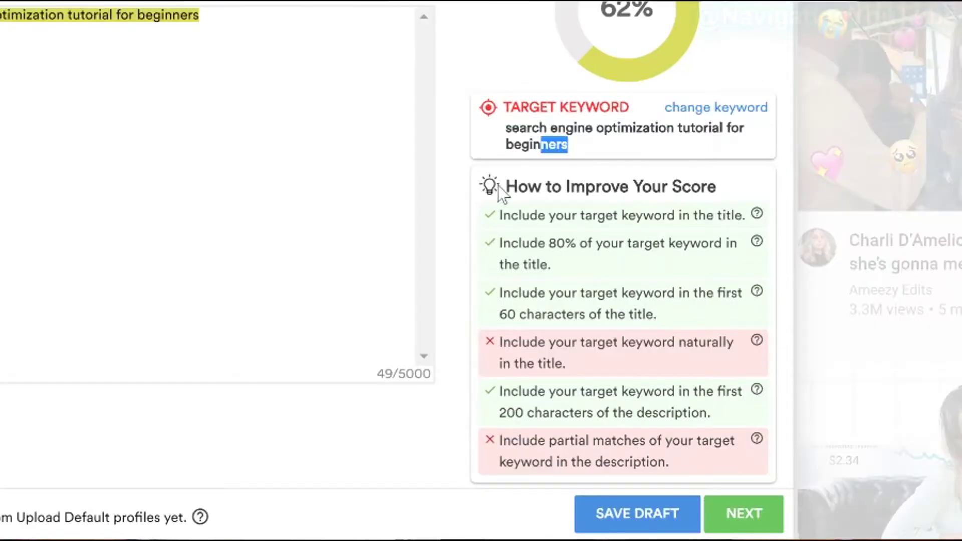
drag(503, 191, 692, 188)
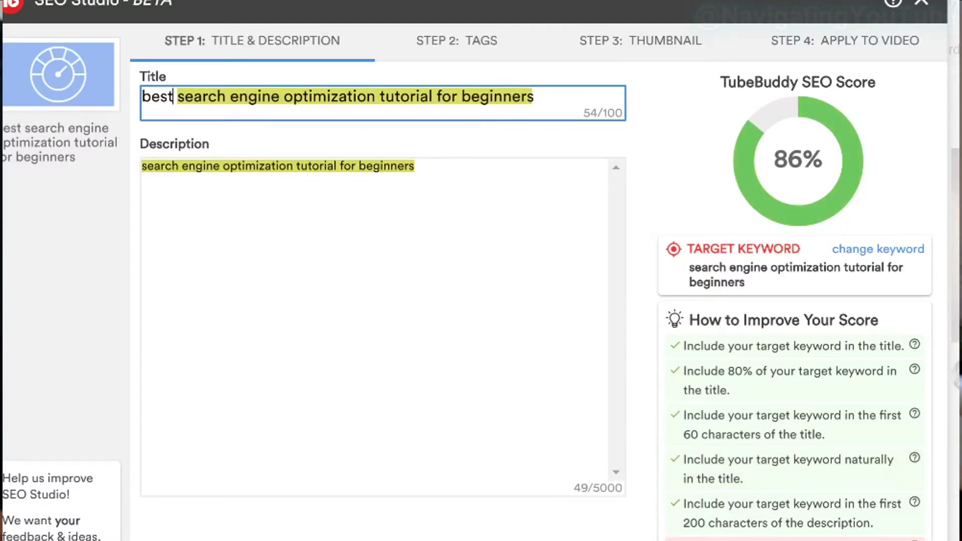
text(I How TO Rank As A Small Channel)
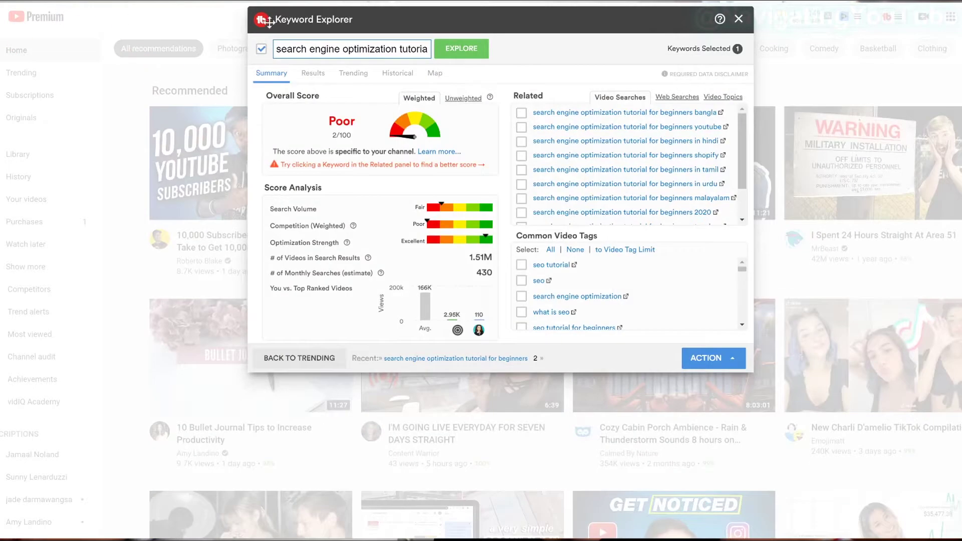
- Review the related video searches and common video tags for the keyword in Keyword Explorer
drag(257, 95, 314, 106)
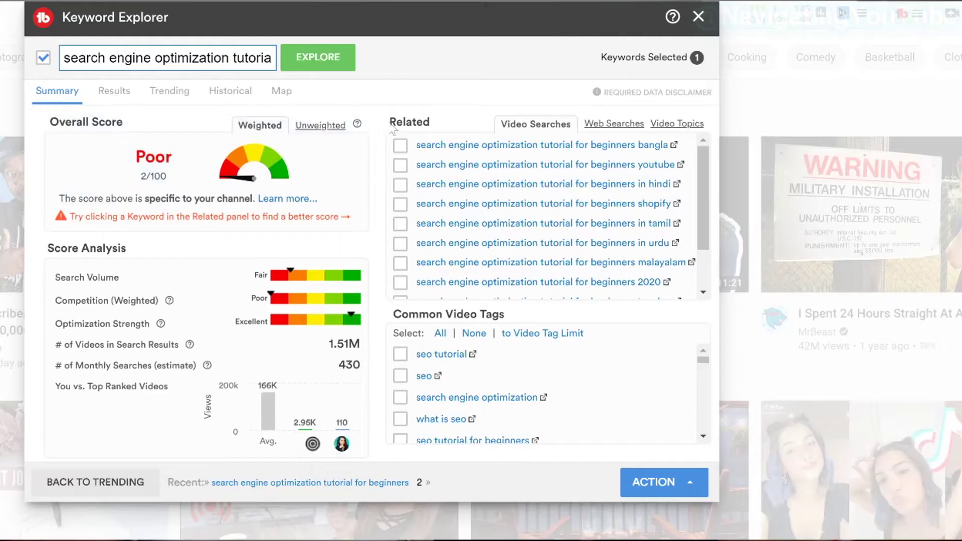
drag(513, 96, 543, 95)
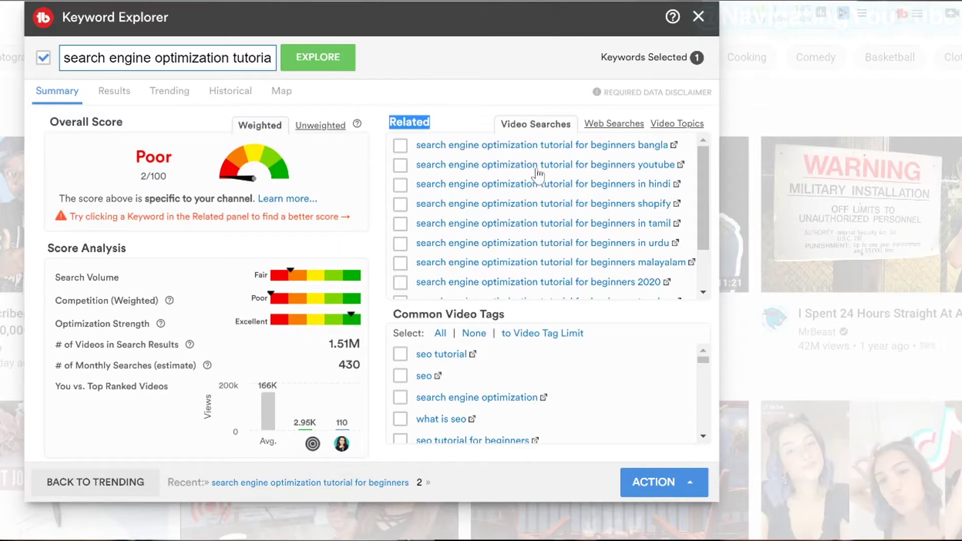
scroll(532, 170, down, 3)
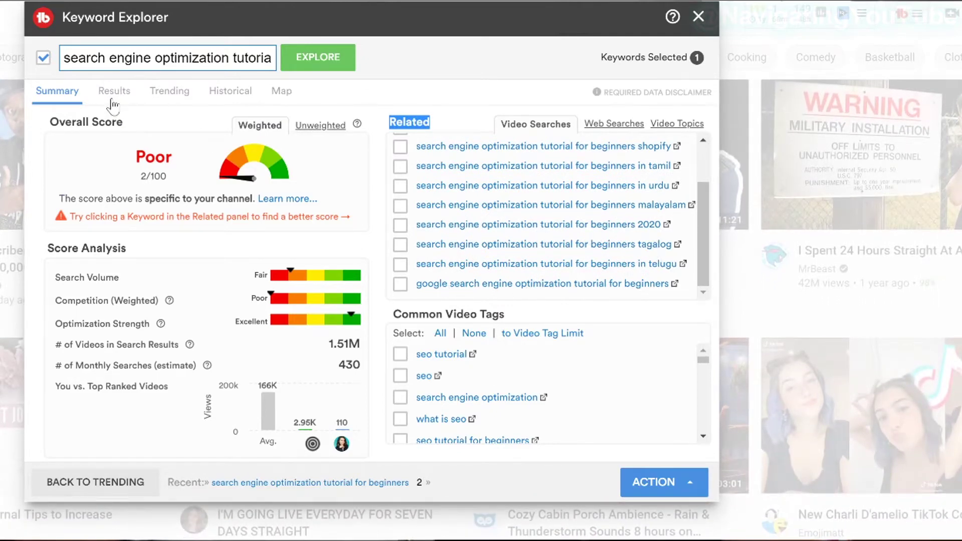
drag(392, 314, 494, 366)
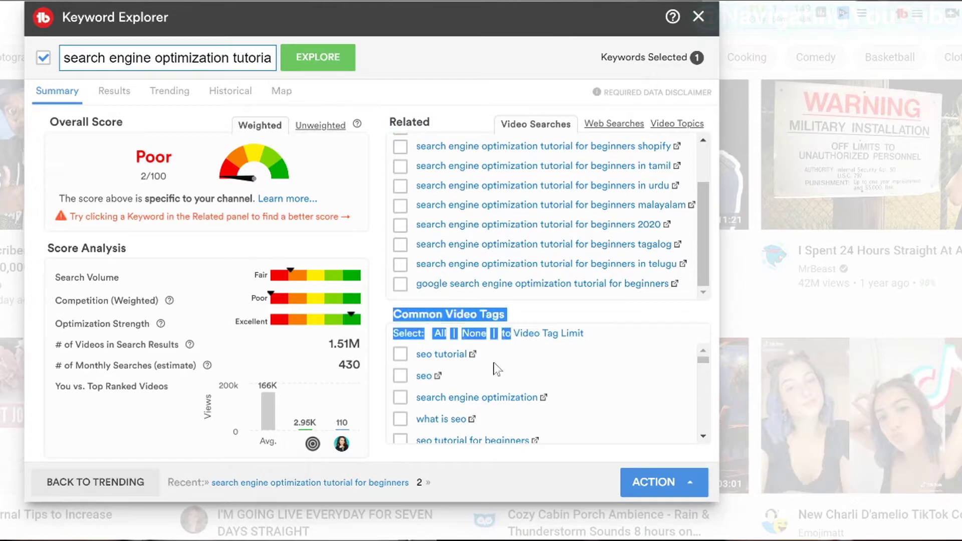
scroll(473, 391, down, 2)
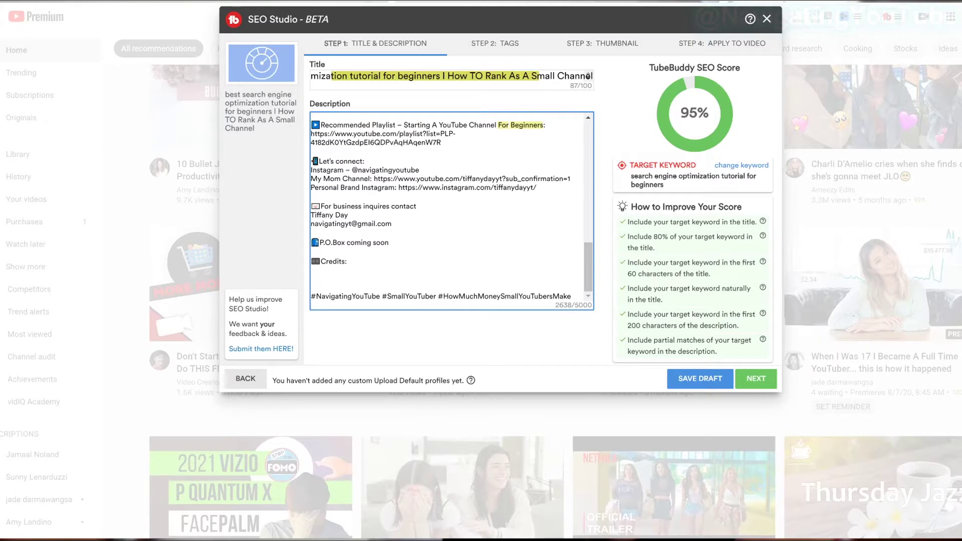
- Advance SEO Studio from the title and description to the tags stage and look through the suggested tags
scroll(625, 208, up, 1)
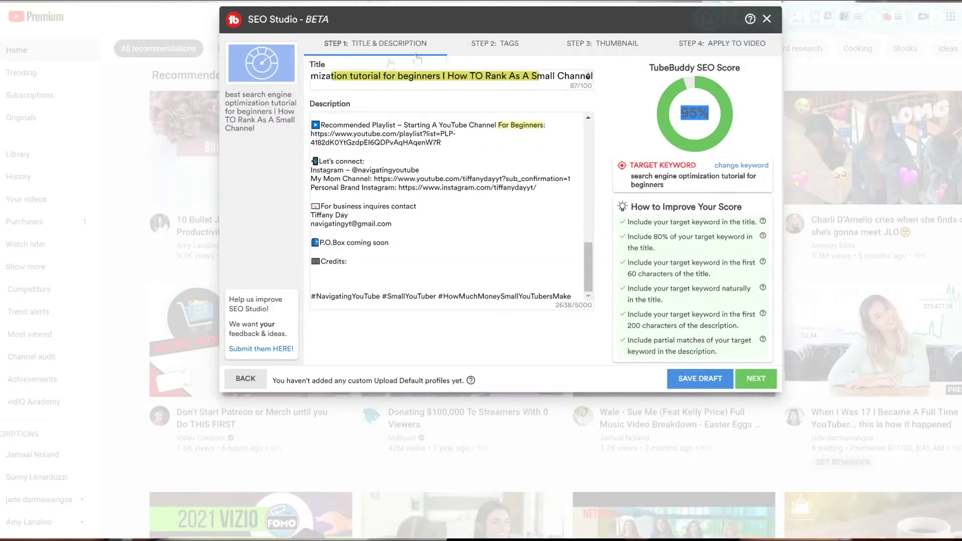
click(762, 383)
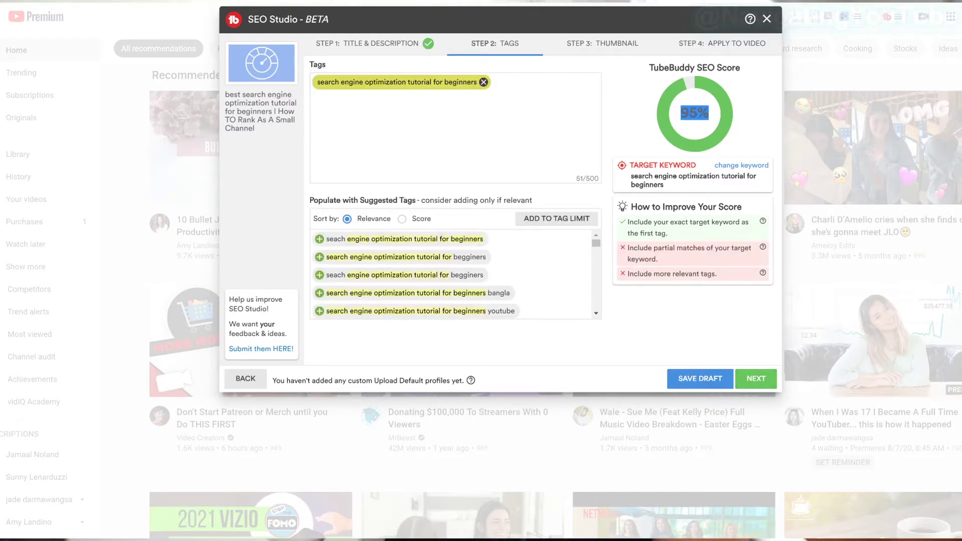
drag(314, 200, 410, 199)
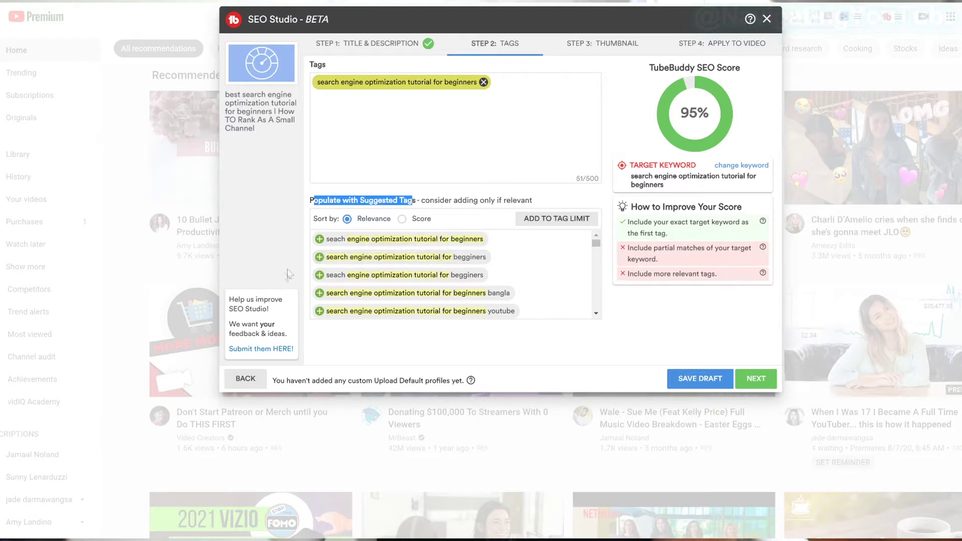
scroll(337, 249, down, 5)
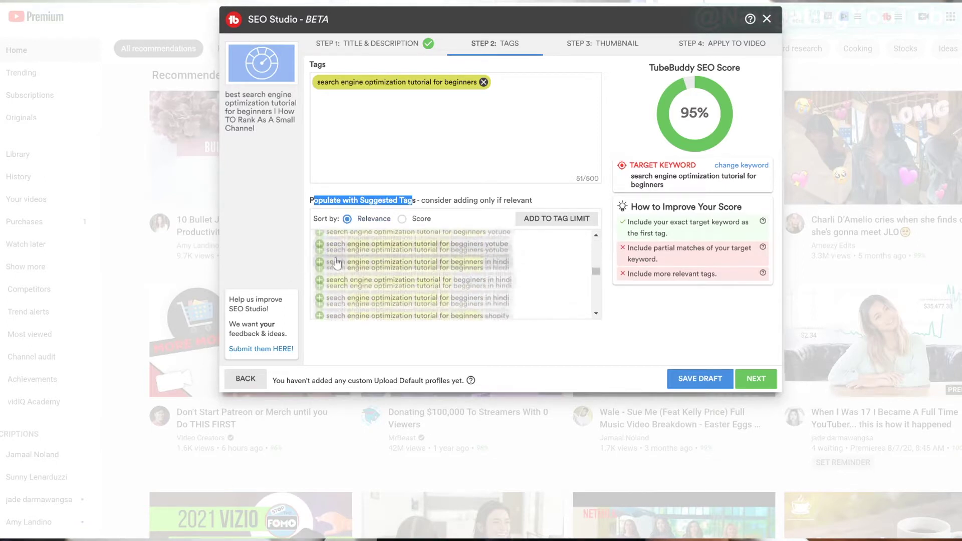
scroll(336, 270, down, 3)
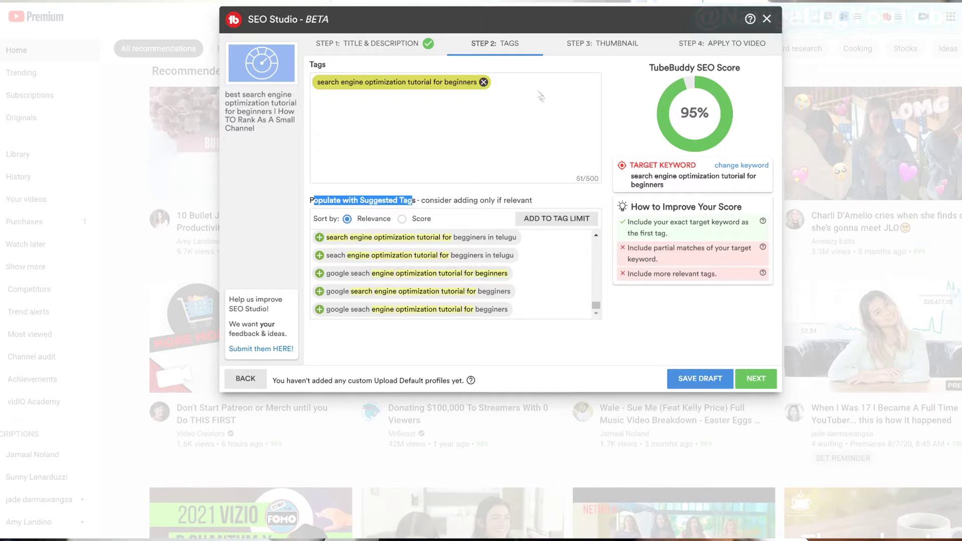
- Add the tags "youtube search engine optimization tutorial", "seo for begginers", "youtube seo" and "youtube seo tutorial for begginers"
click(317, 143)
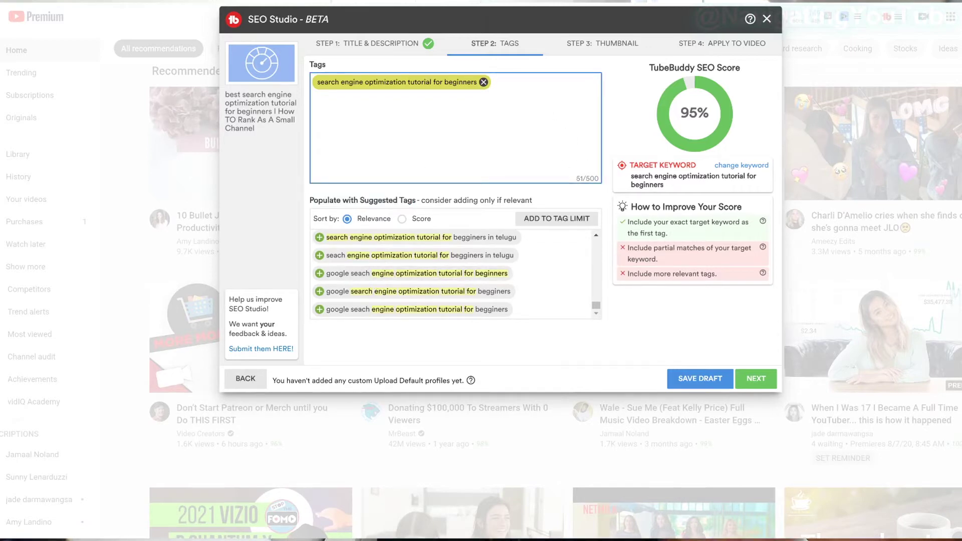
text(youtube search engine optimization tutorial)
key(Return)
text(seo for begginers)
key(Return)
text(youtube seo)
key(Return)
text(youtube seo tutorial for begginers)
key(Return)
- Add the tags "search engine optimization for beginners" and "seo 2020" to the video's tag list
text(search engine)
text( optimization)
text( for beginners)
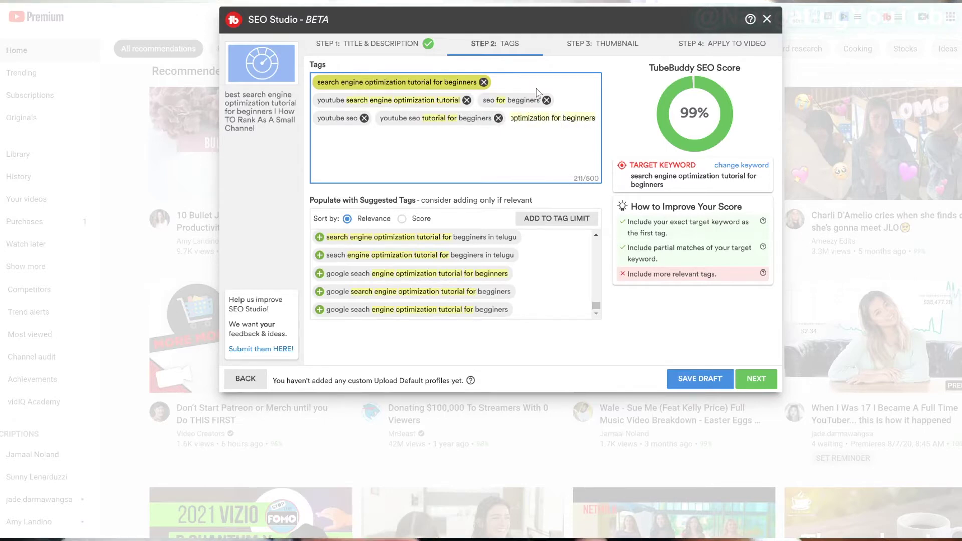
key(Return)
text(seo 2020)
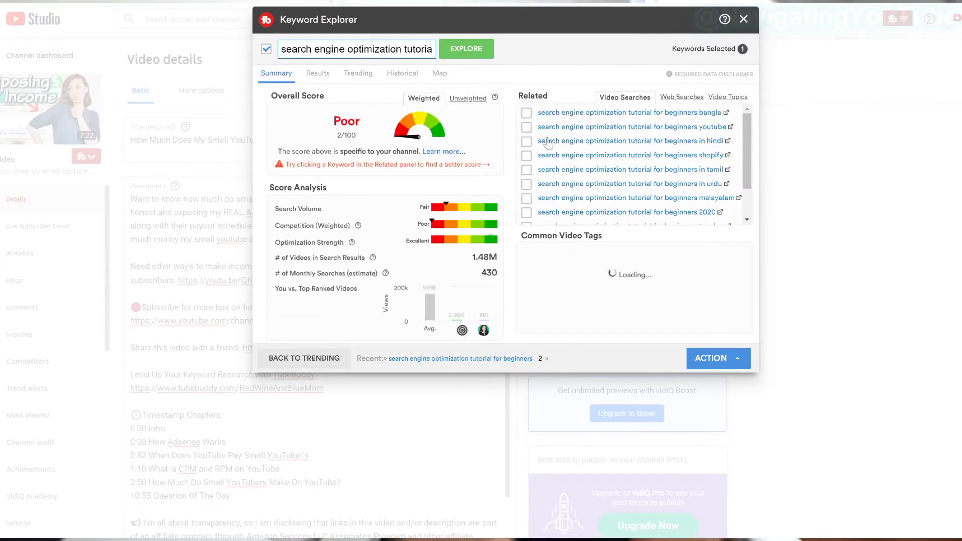
- Copy the related search "search engine optimization tutorial for beginners youtube" from Keyword Explorer and add it as a tag in SEO Studio
drag(537, 127, 728, 130)
key(ctrl+c)
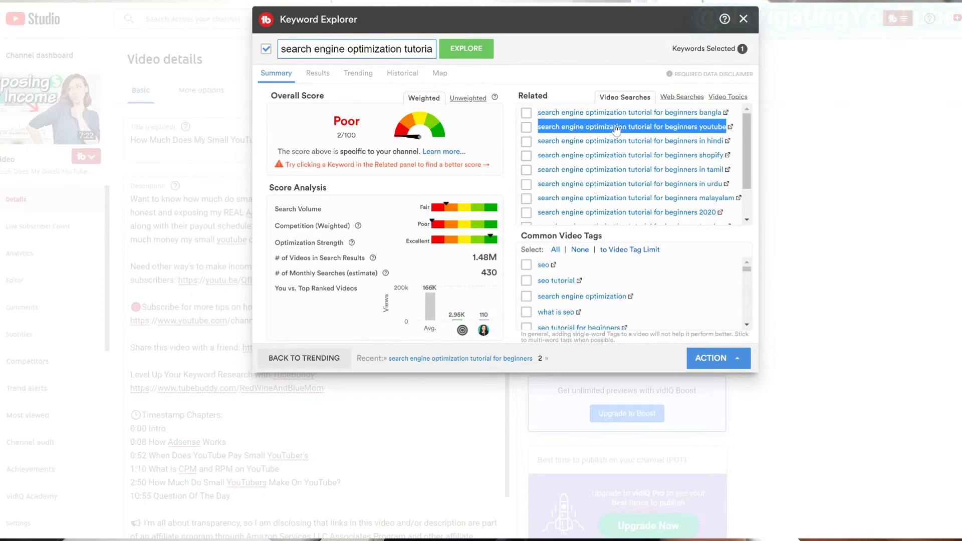
right_click(616, 130)
click(632, 134)
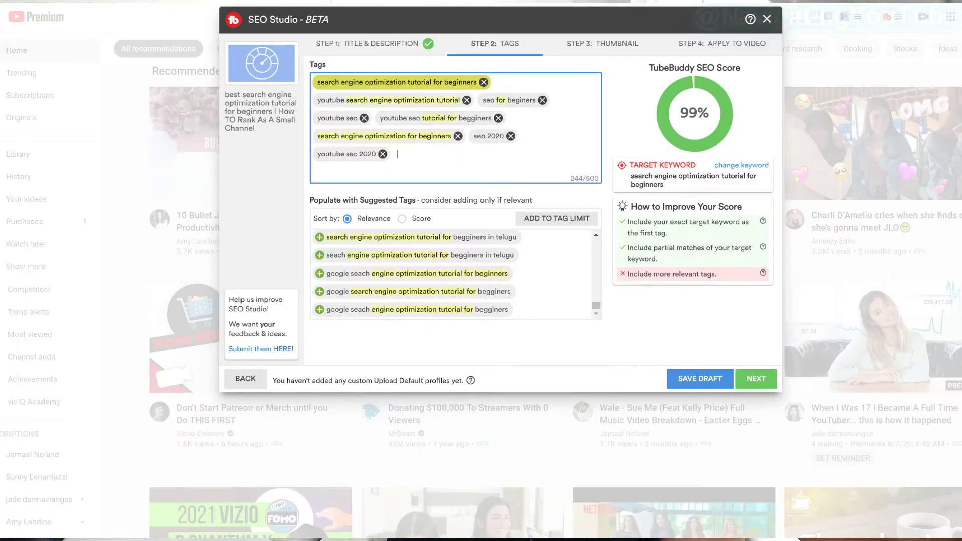
right_click(412, 156)
click(441, 238)
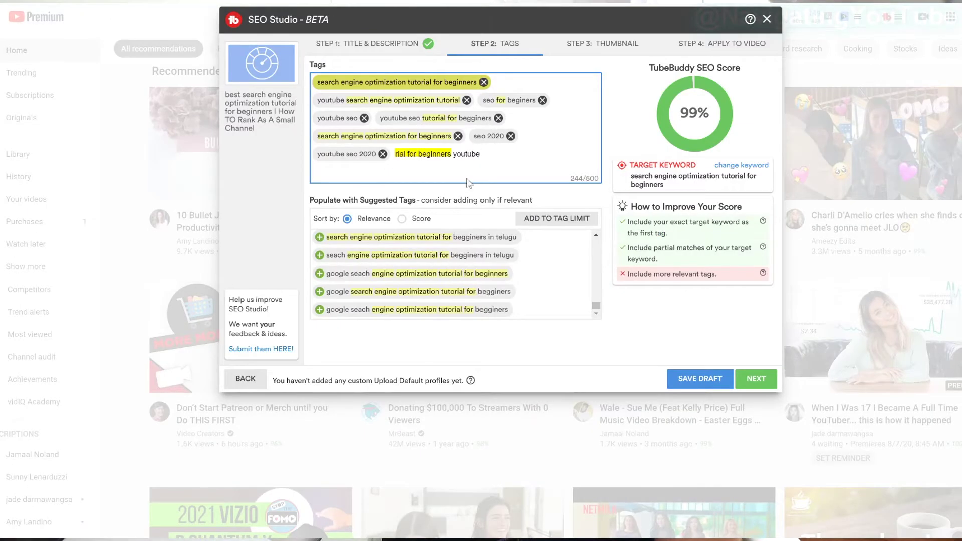
key(Return)
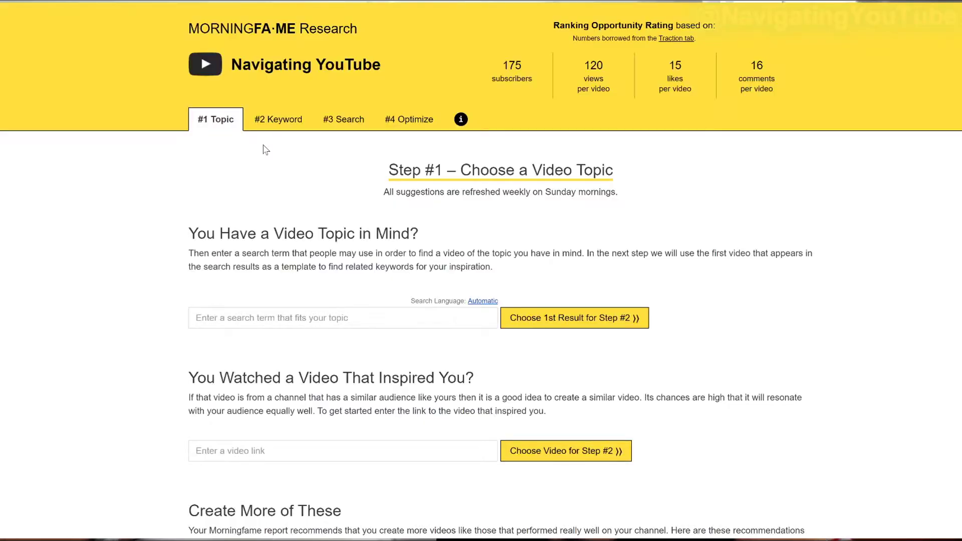
- Search Morningfame for the target term "search engine optimization tutorial for beginners" and examine its rated tags
click(337, 122)
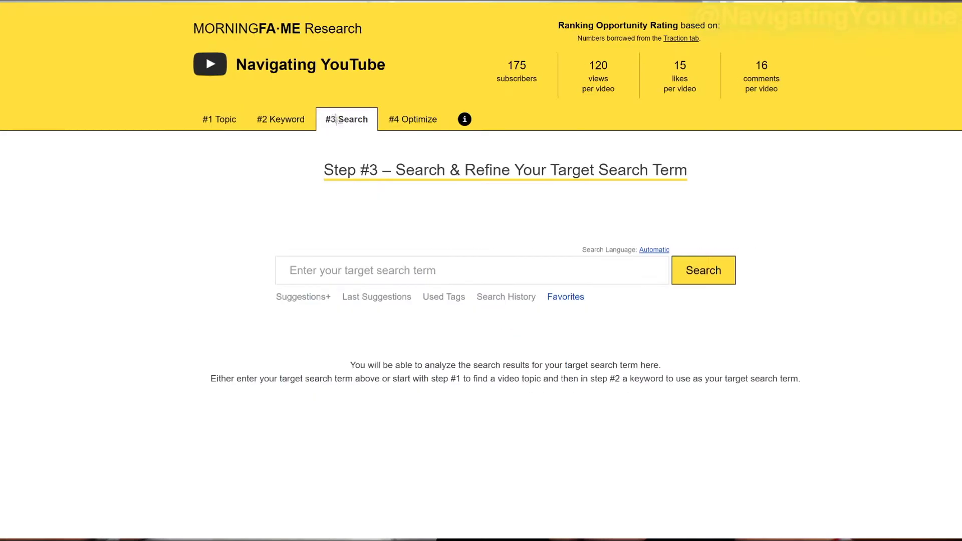
right_click(371, 271)
click(416, 346)
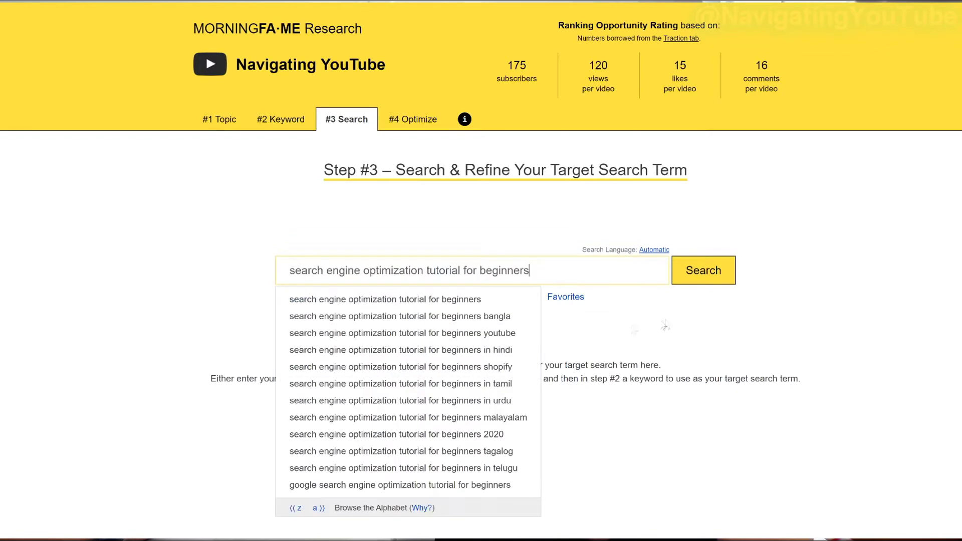
click(700, 281)
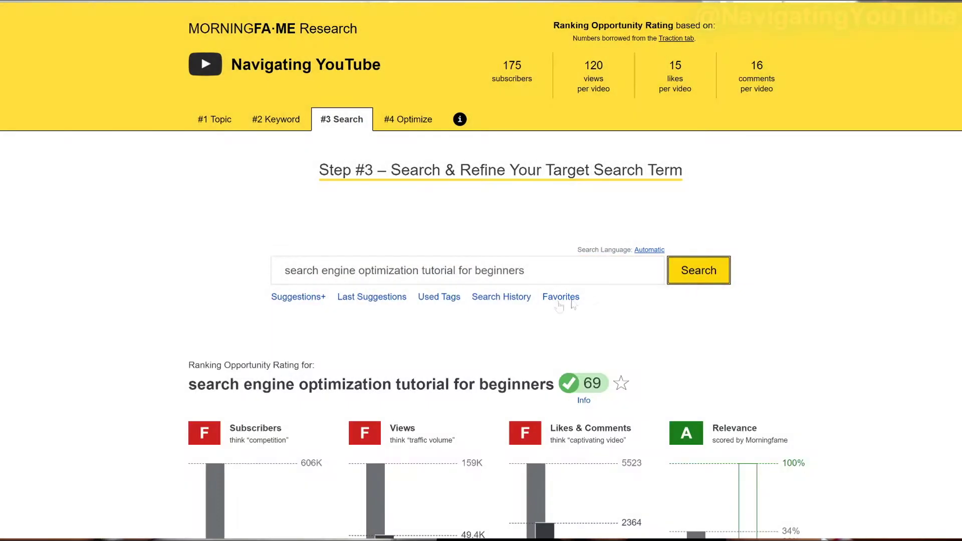
scroll(459, 331, down, 20)
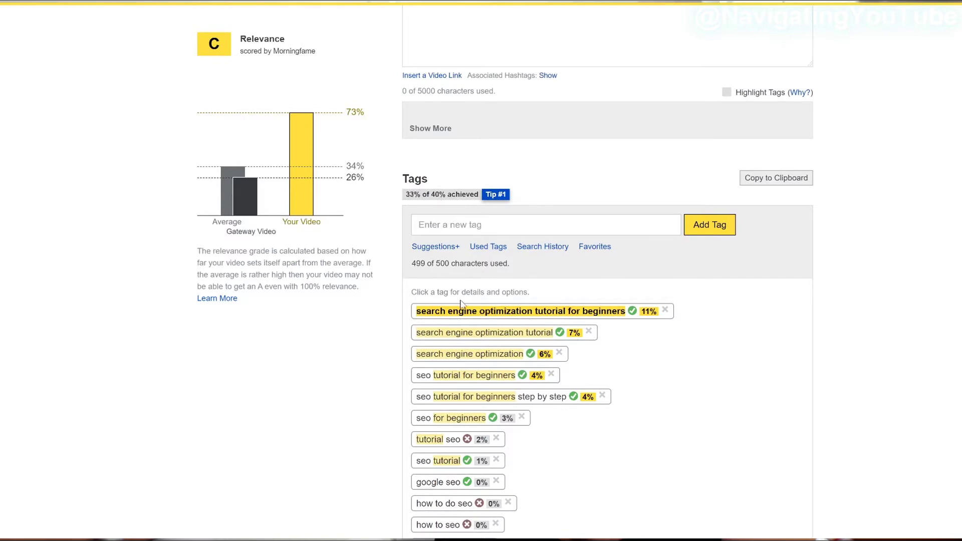
scroll(461, 302, down, 8)
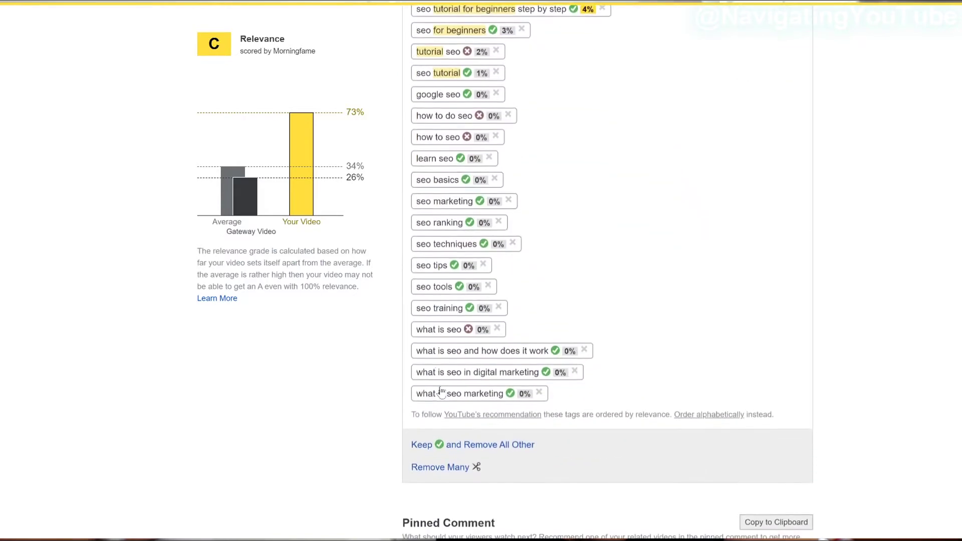
- Keep only the check-marked tags in Morningfame, removing all others, and copy the remaining tags
click(504, 444)
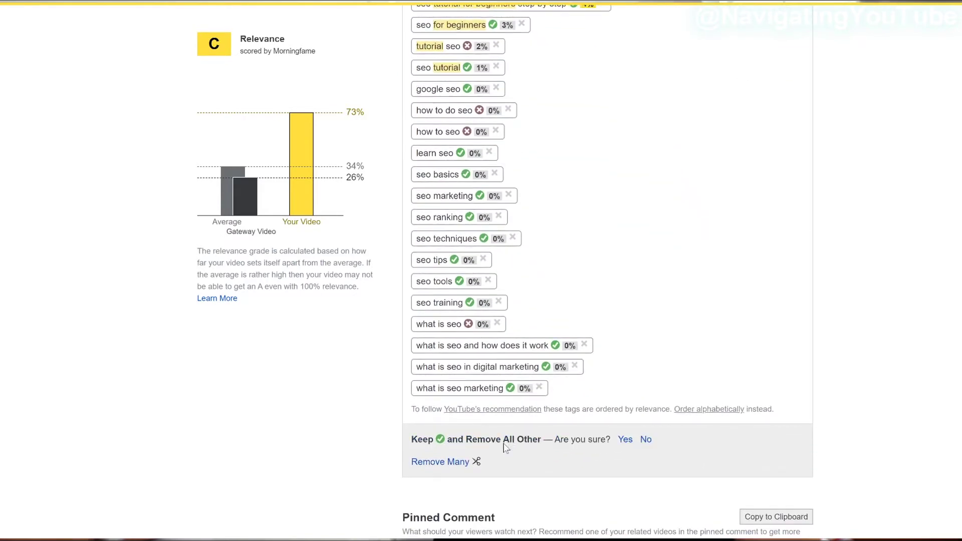
click(624, 440)
scroll(490, 210, up, 8)
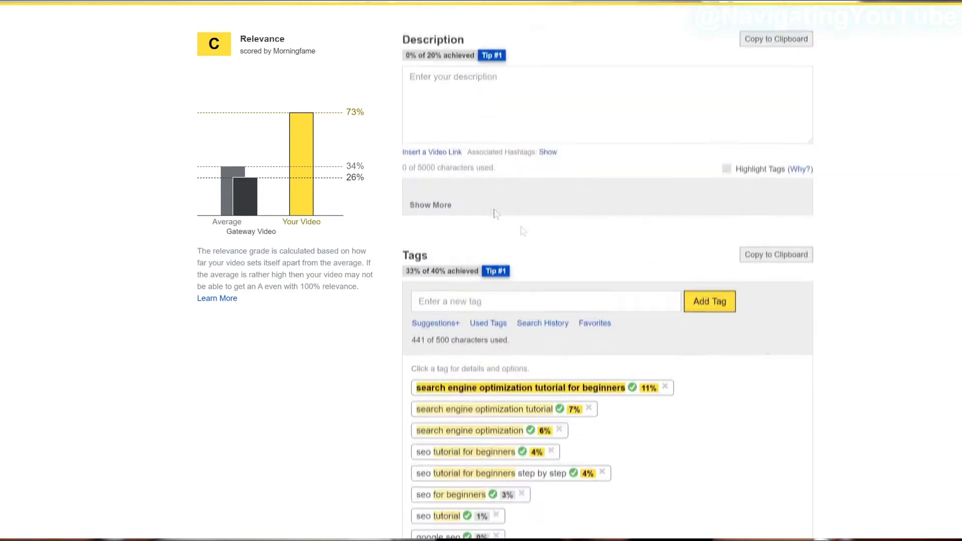
click(774, 264)
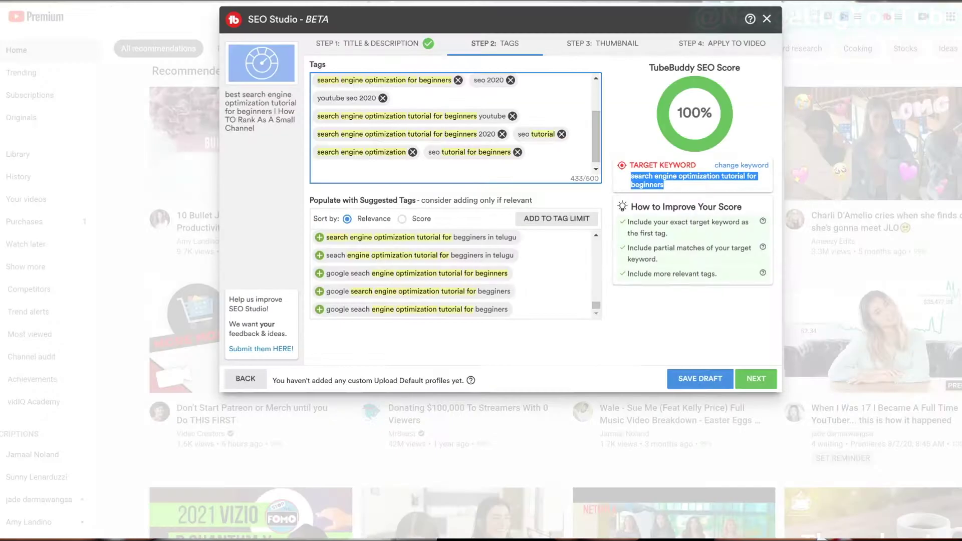
- Paste the copied Morningfame tags into SEO Studio's tag list and trim the list to fit the 500-character limit
click(336, 172)
right_click(335, 171)
click(369, 270)
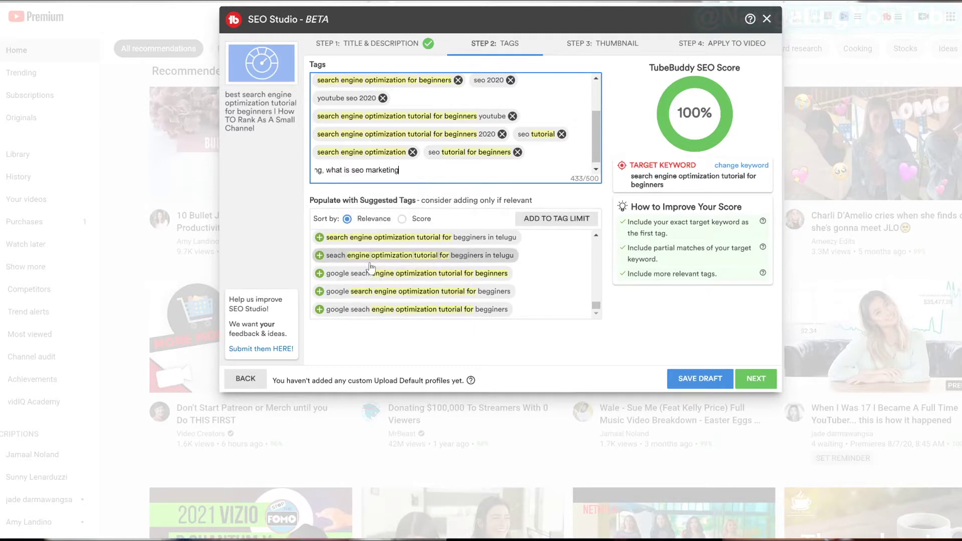
key(Return)
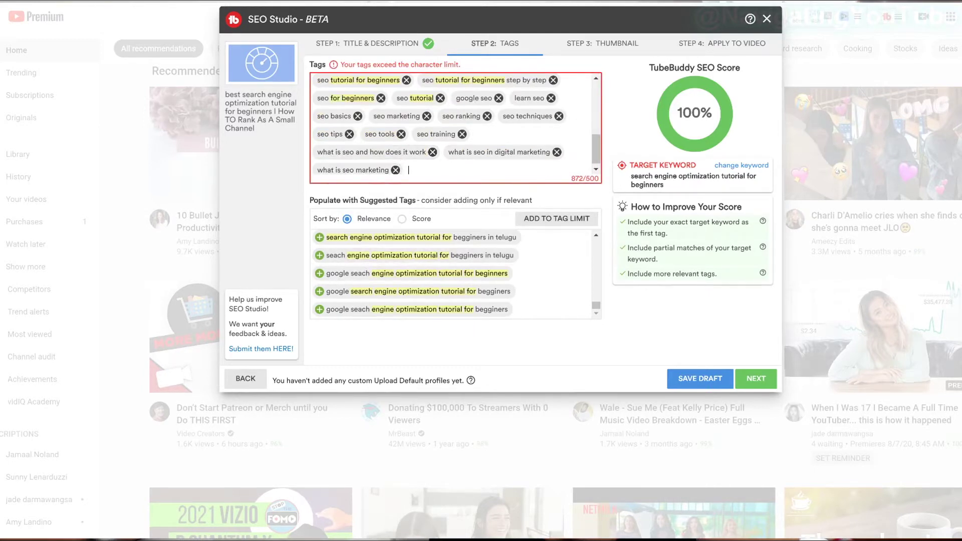
drag(585, 179, 597, 186)
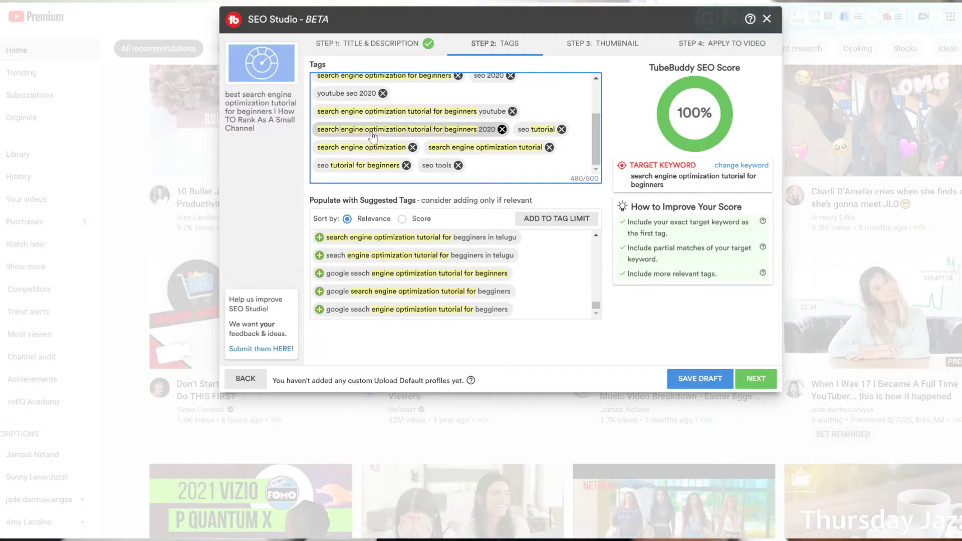
drag(372, 137, 188, 196)
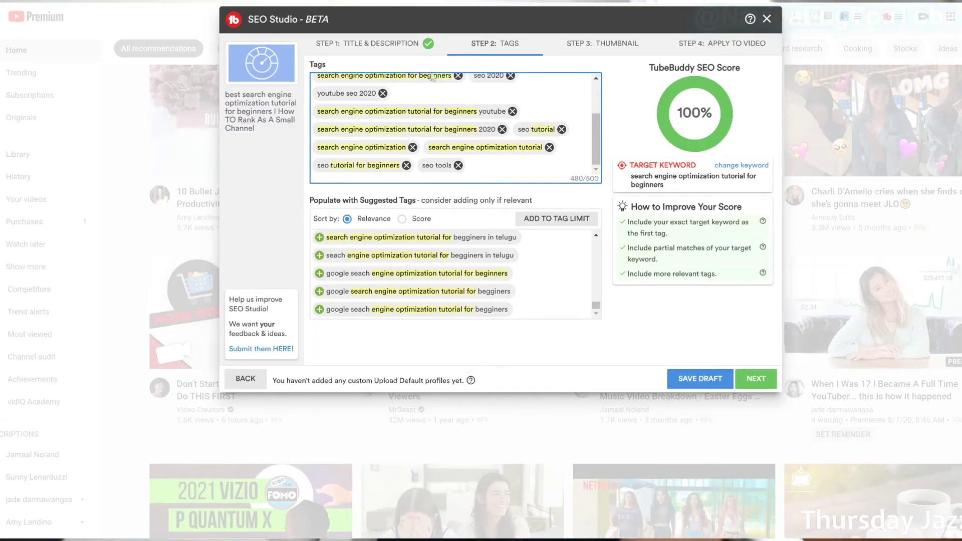
- Advance to the thumbnail step to compare the video with competing search results, and save the optimization as a draft
click(759, 385)
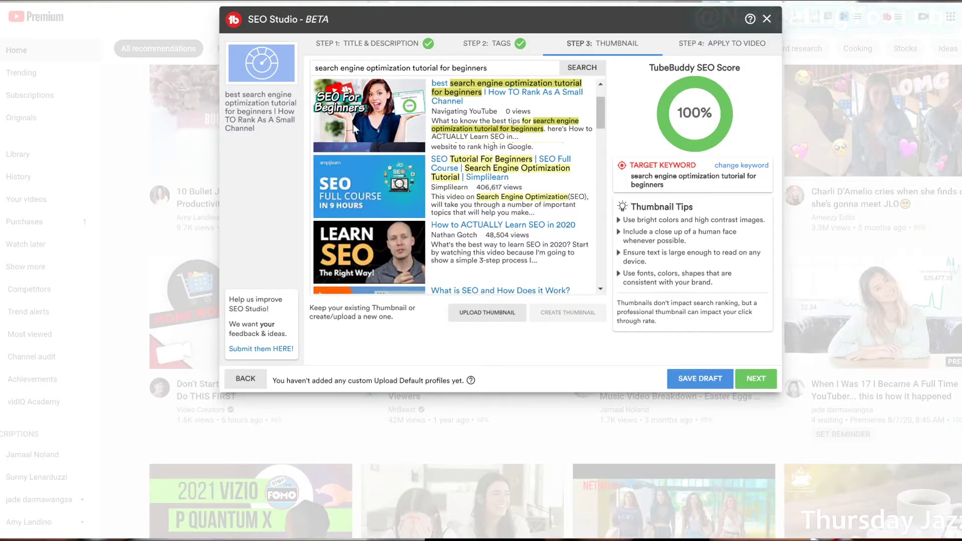
scroll(432, 224, up, 1)
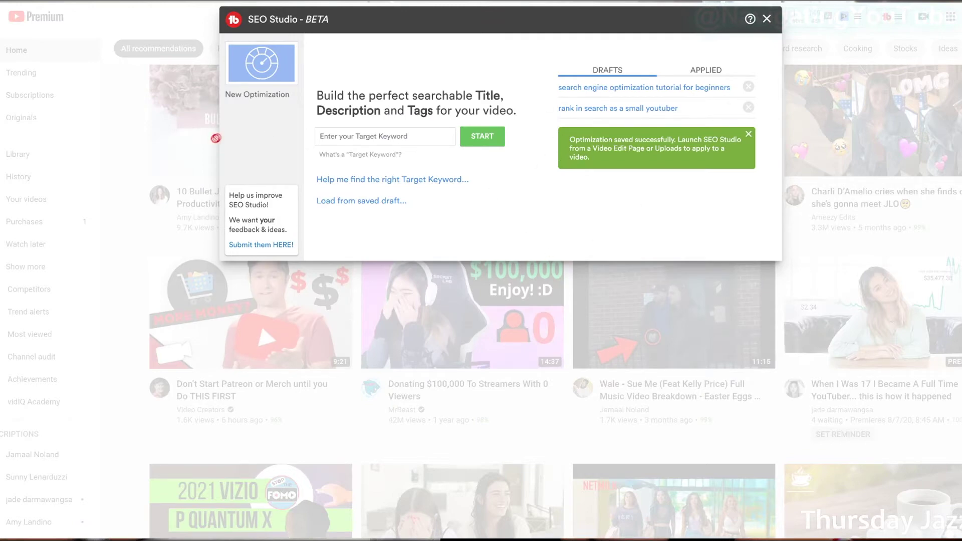
click(747, 135)
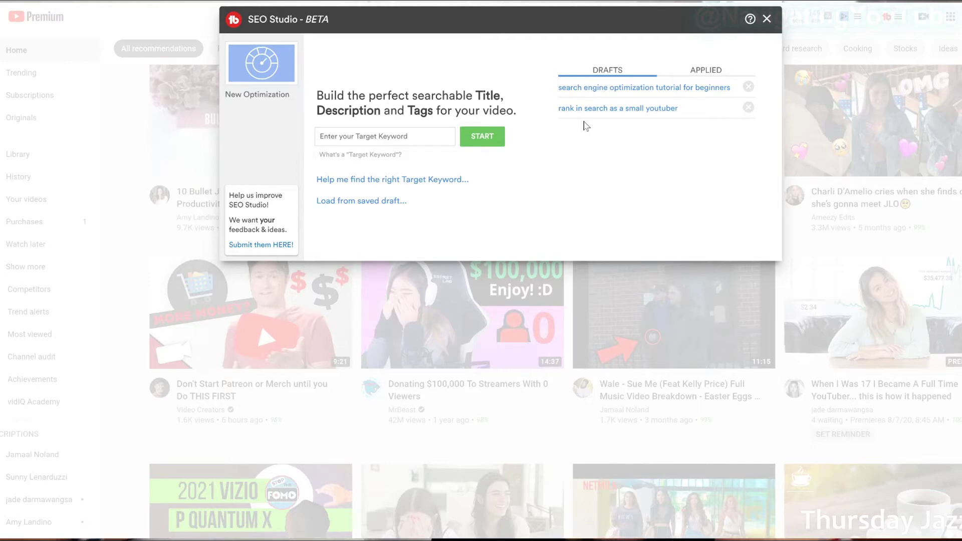
- Look through the list of previously applied optimizations in SEO Studio
click(703, 73)
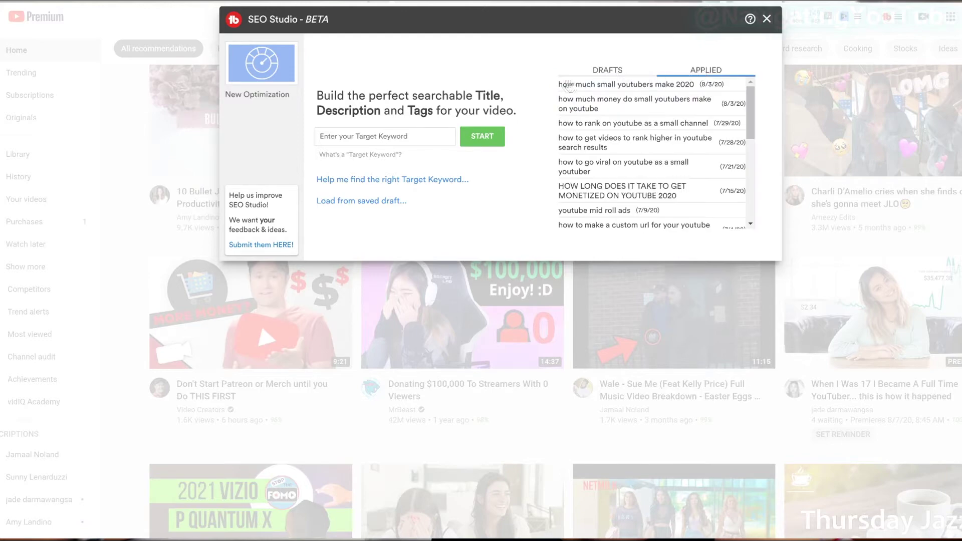
scroll(580, 89, down, 10)
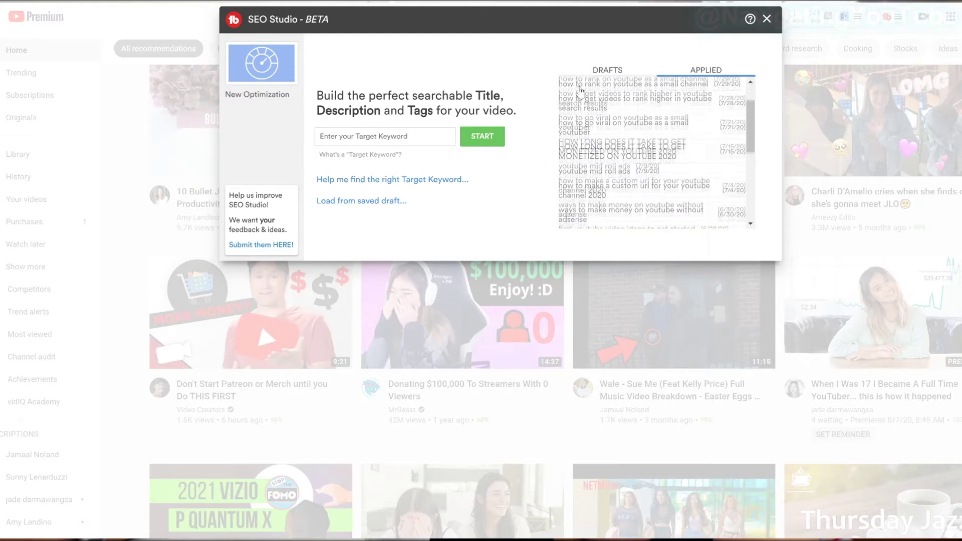
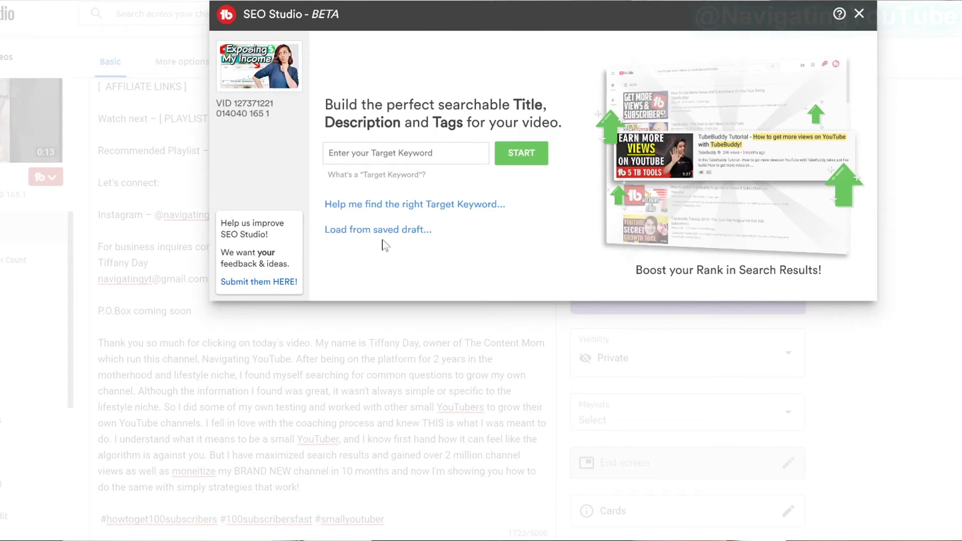
- In YouTube Studio, apply the saved SEO Studio draft "search engine optimization tutorial for beginners" to the video and save the changes
click(388, 230)
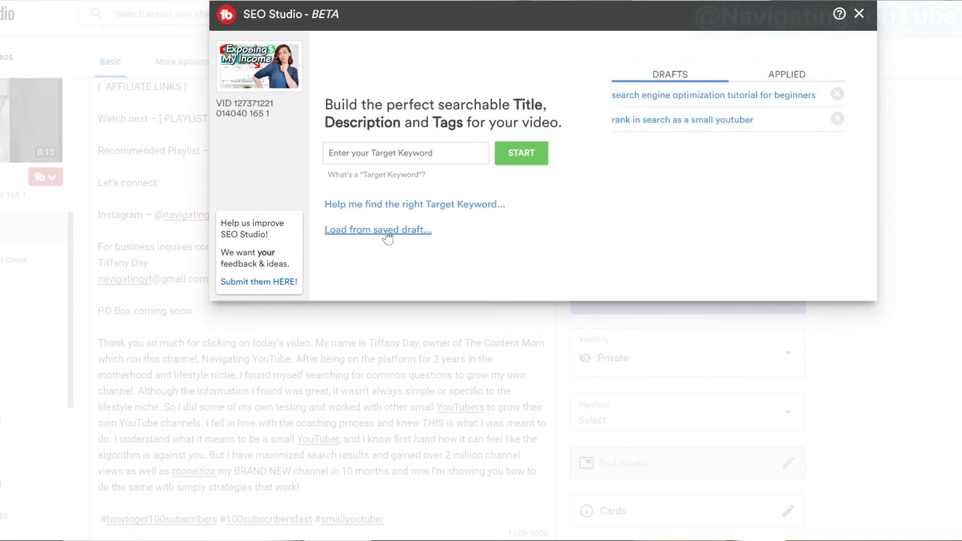
click(628, 100)
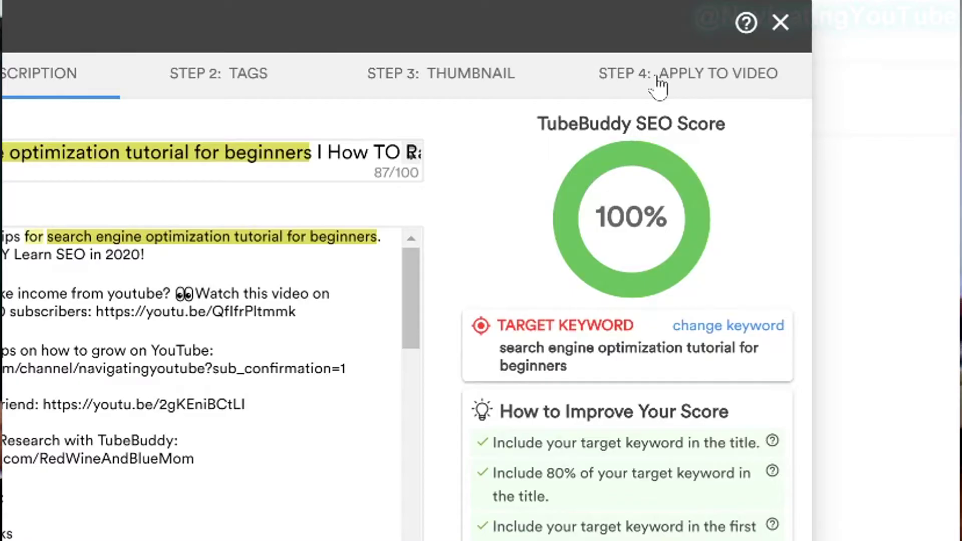
click(657, 79)
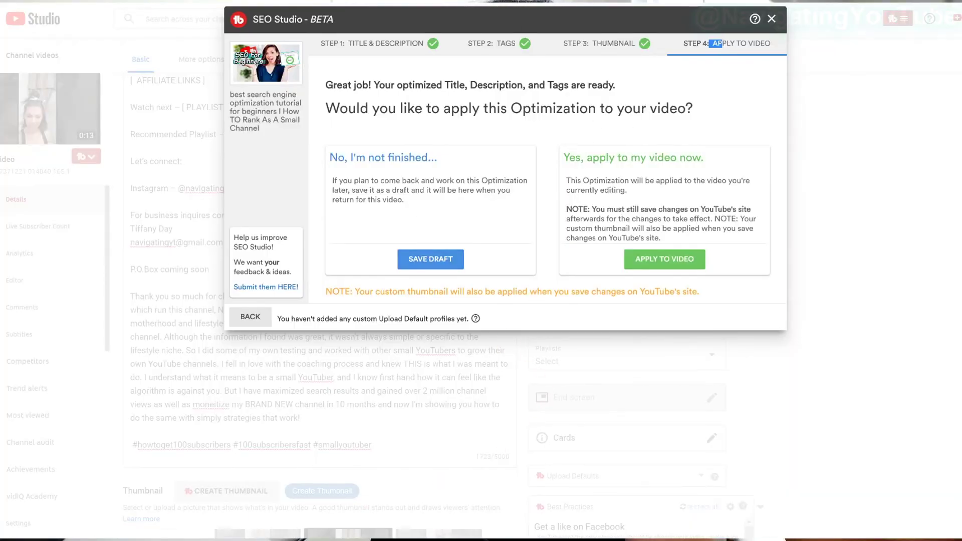
click(641, 266)
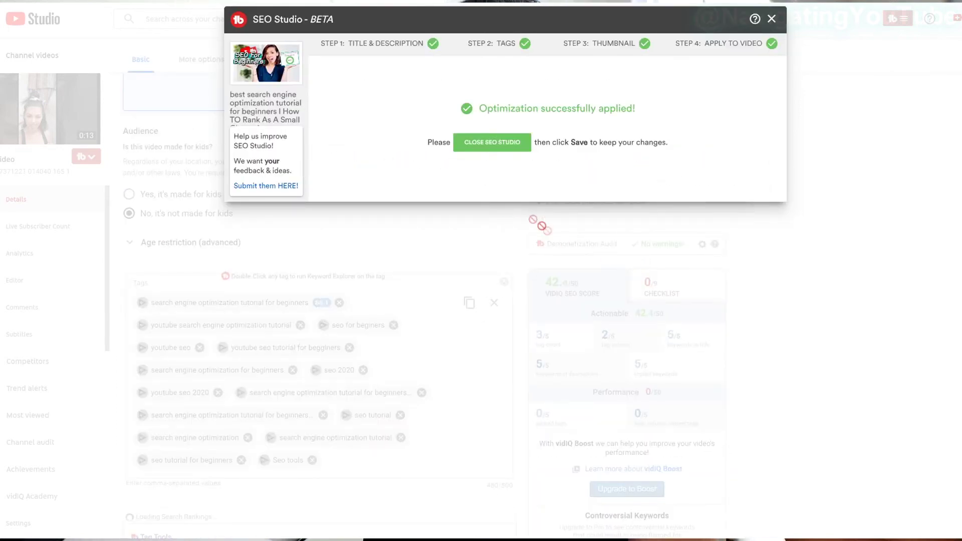
click(490, 150)
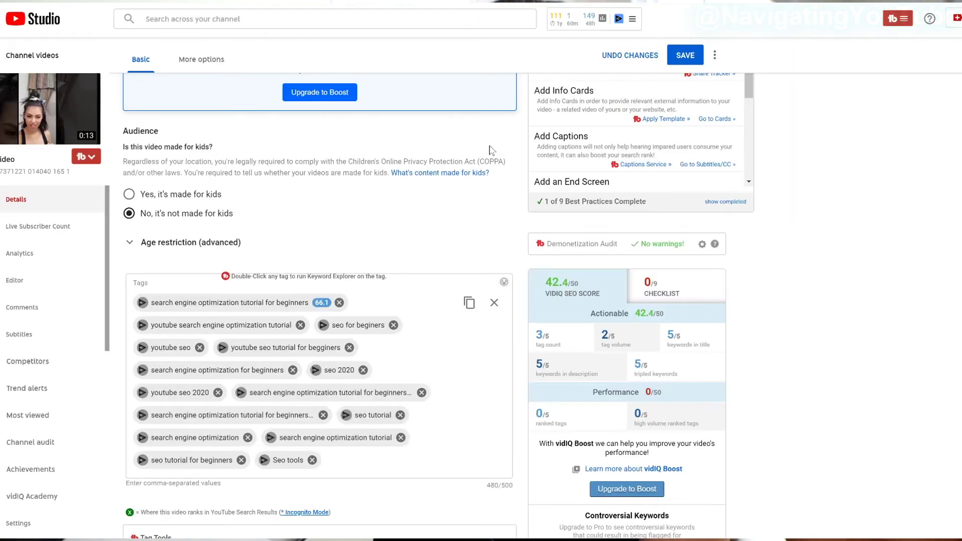
click(684, 55)
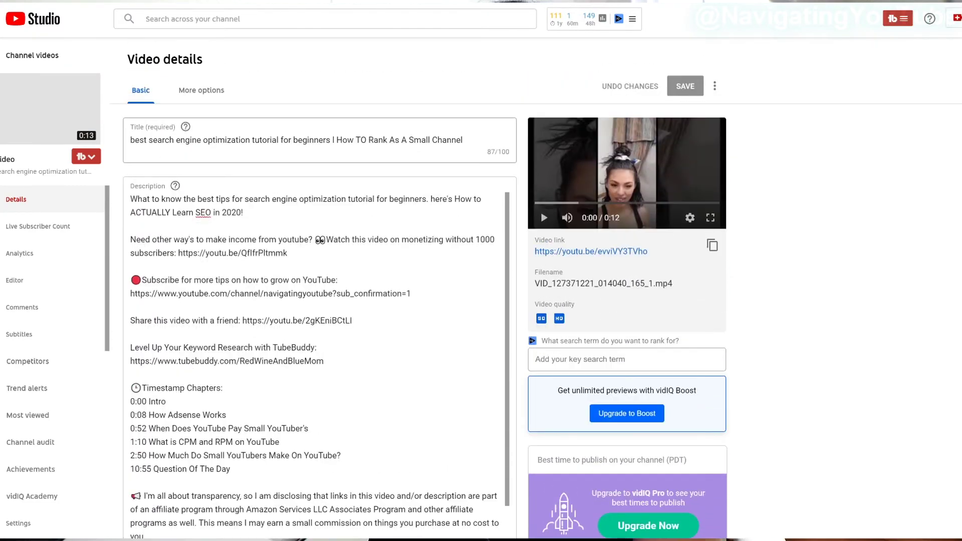
- Add the recommended tag "how to do seo" to the video's tags and save the video details
scroll(319, 366, down, 10)
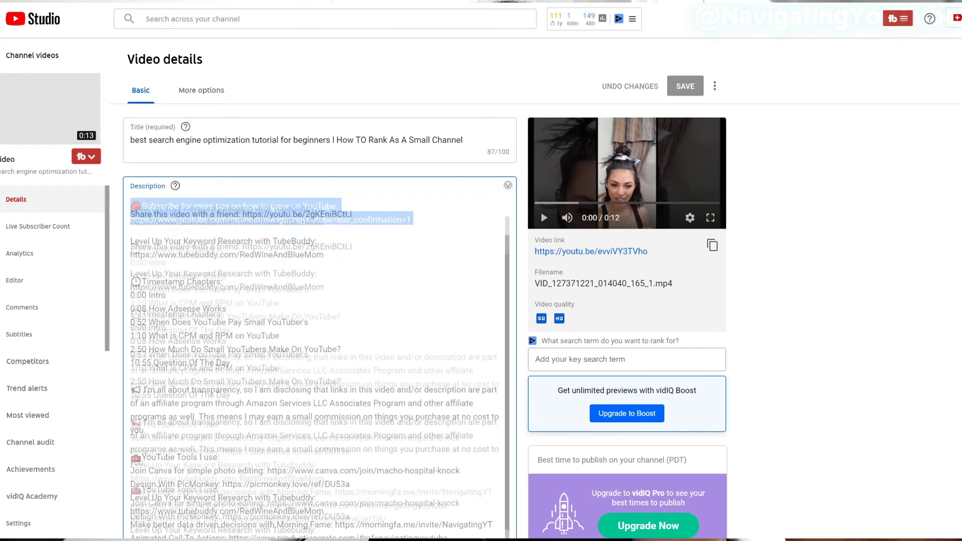
scroll(319, 301, down, 15)
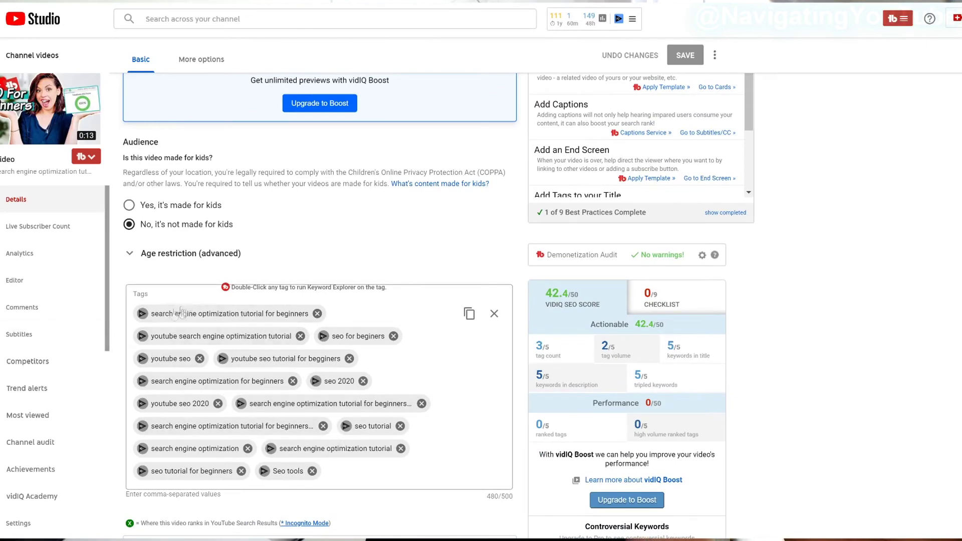
scroll(471, 261, down, 8)
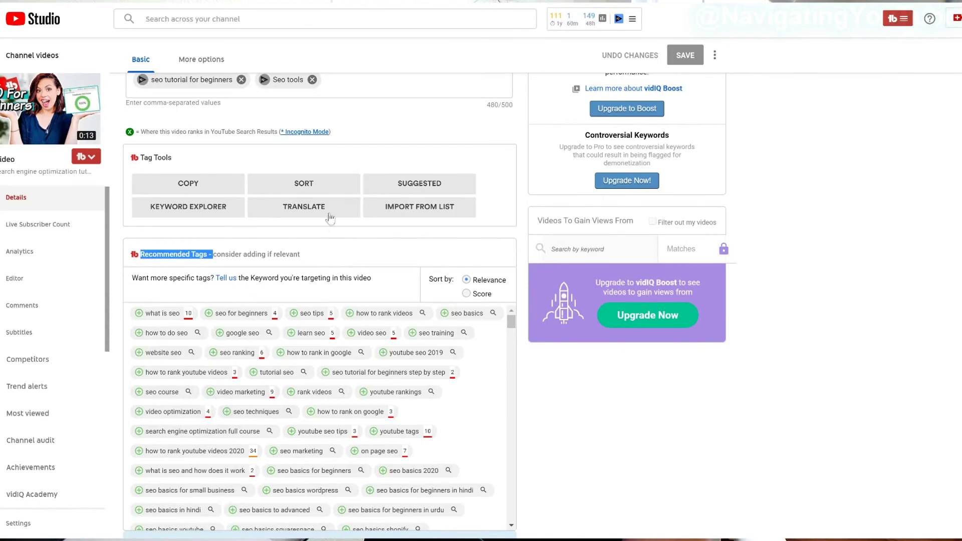
scroll(182, 419, up, 5)
scroll(229, 474, down, 1)
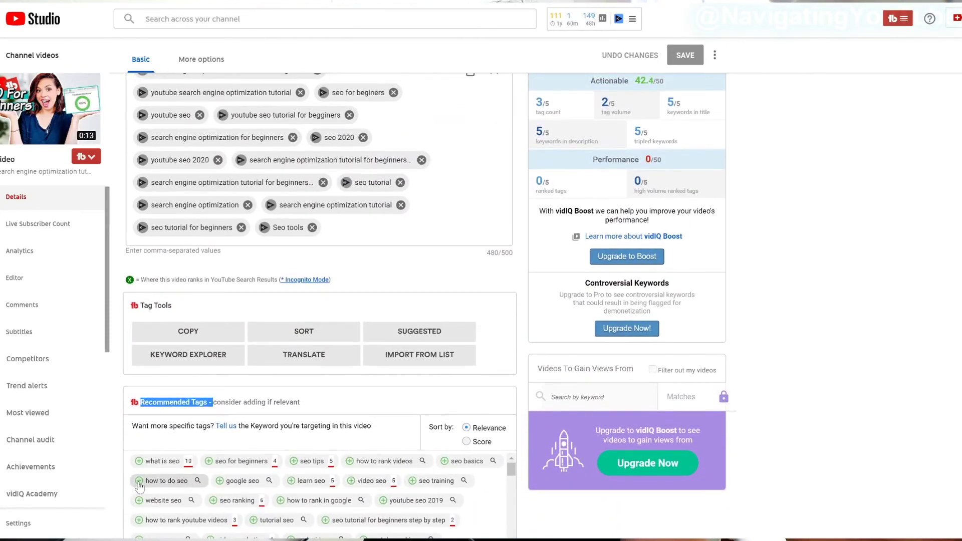
click(165, 480)
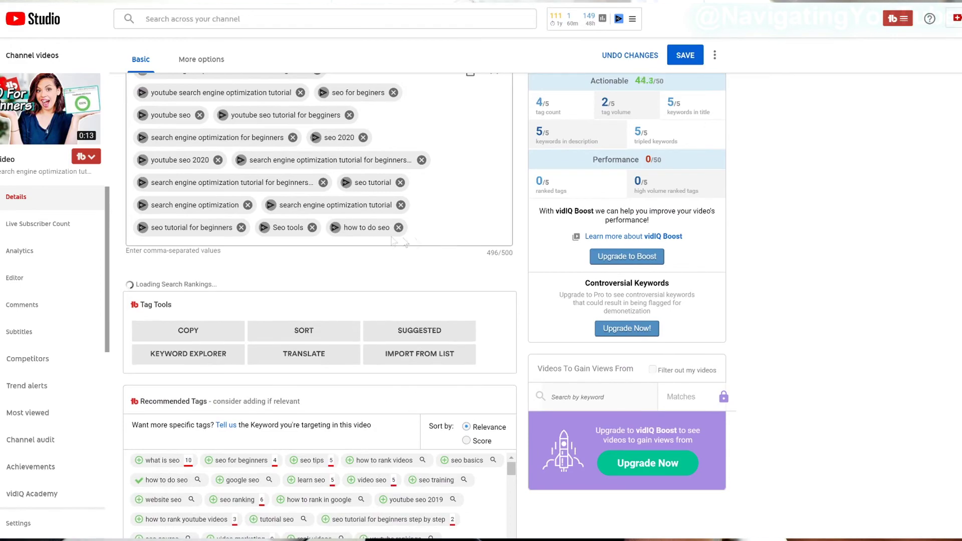
scroll(360, 238, up, 10)
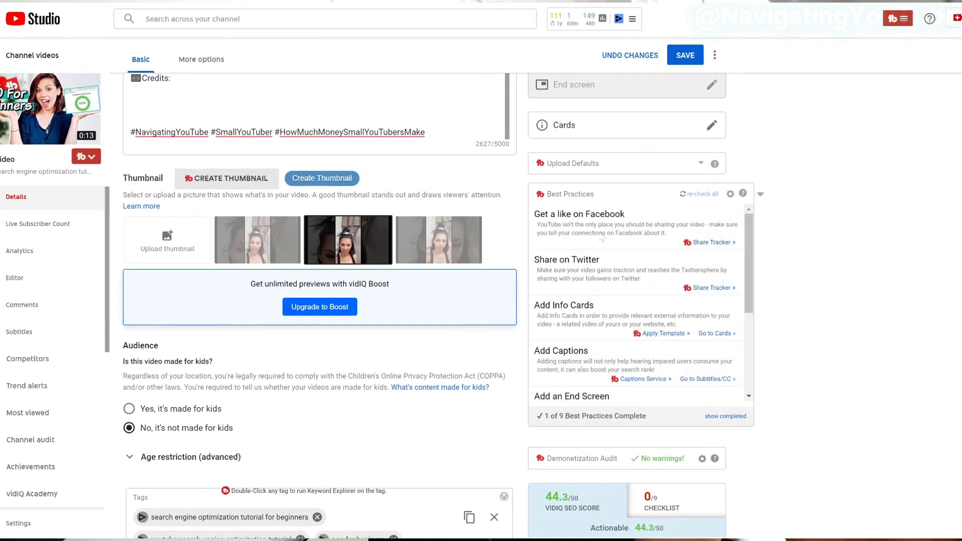
scroll(625, 153, up, 3)
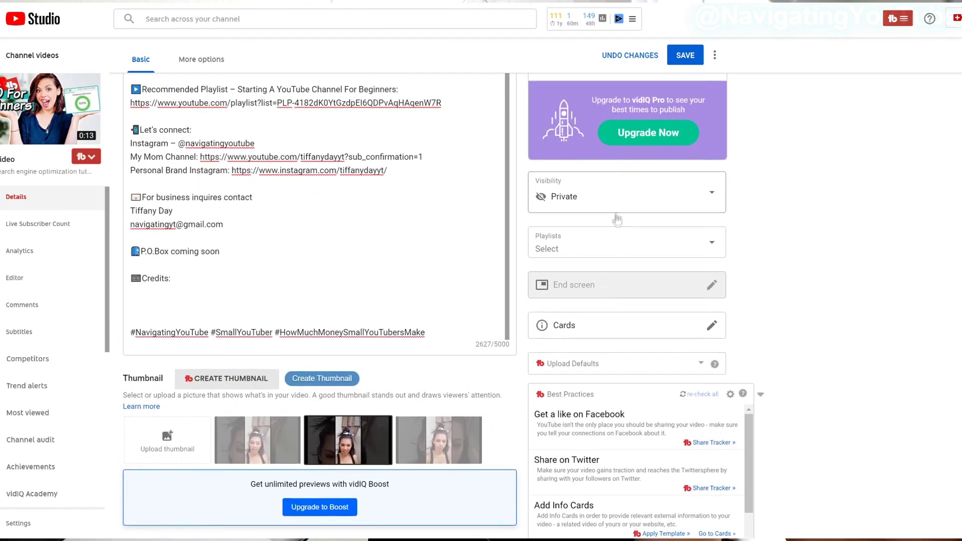
click(684, 56)
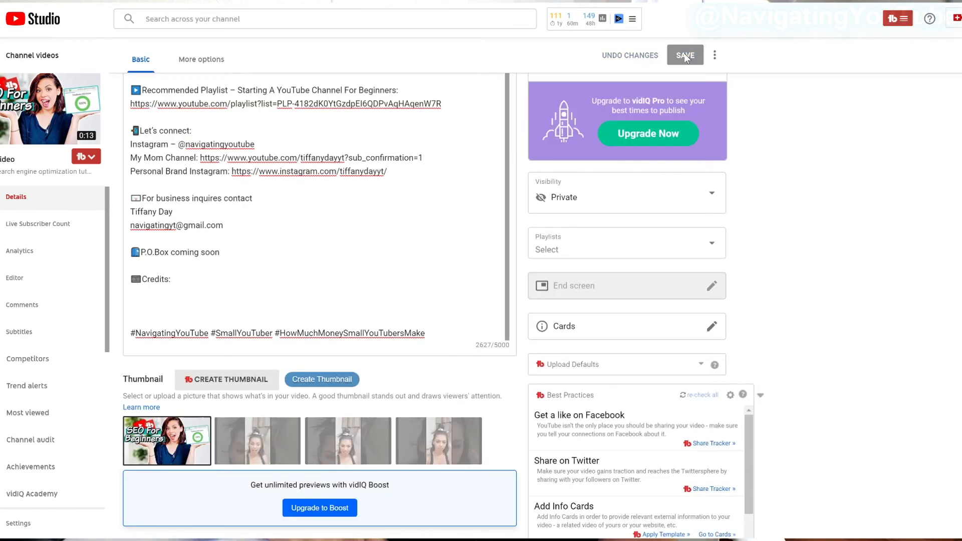